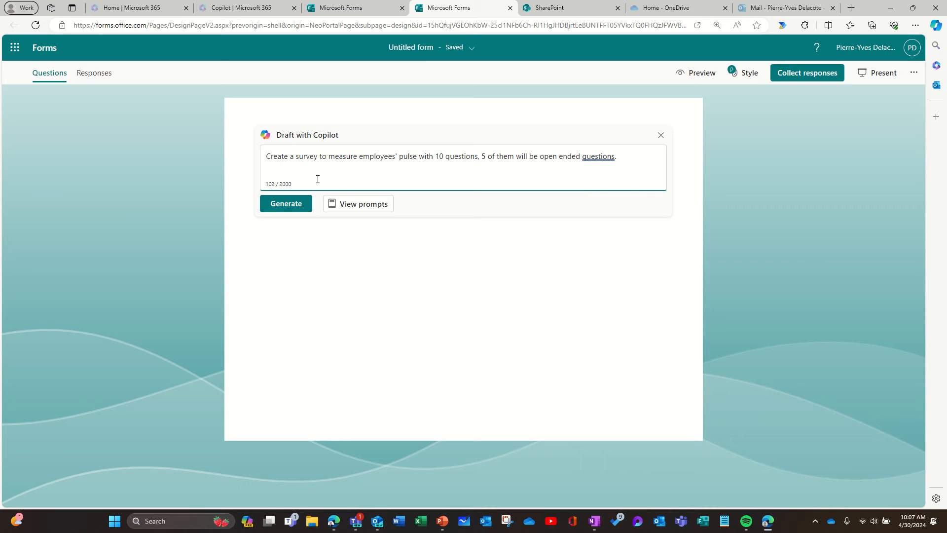
# Generate the employee pulse survey from the Copilot prompt, accept the drafted questions and retain the preselected teal styling theme
pyautogui.click(303, 207)
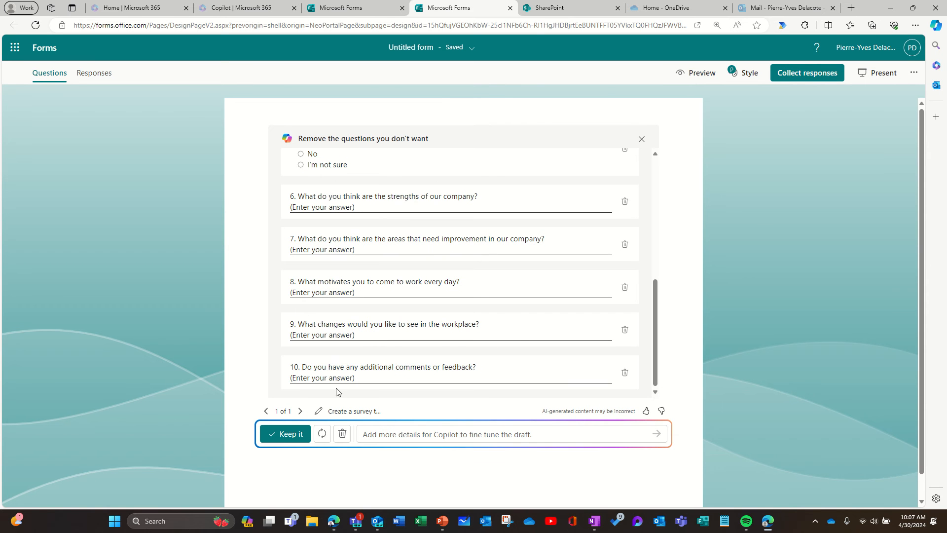
pyautogui.click(292, 436)
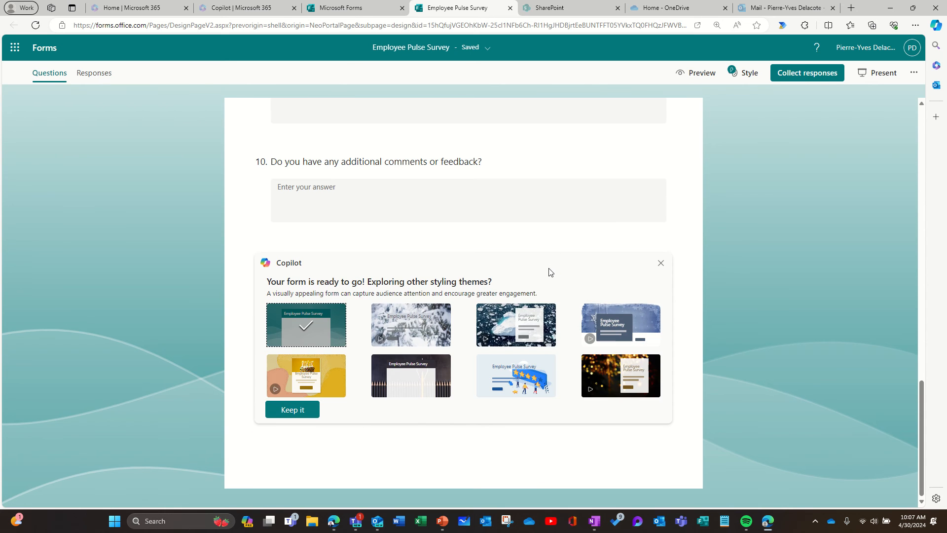
pyautogui.click(291, 410)
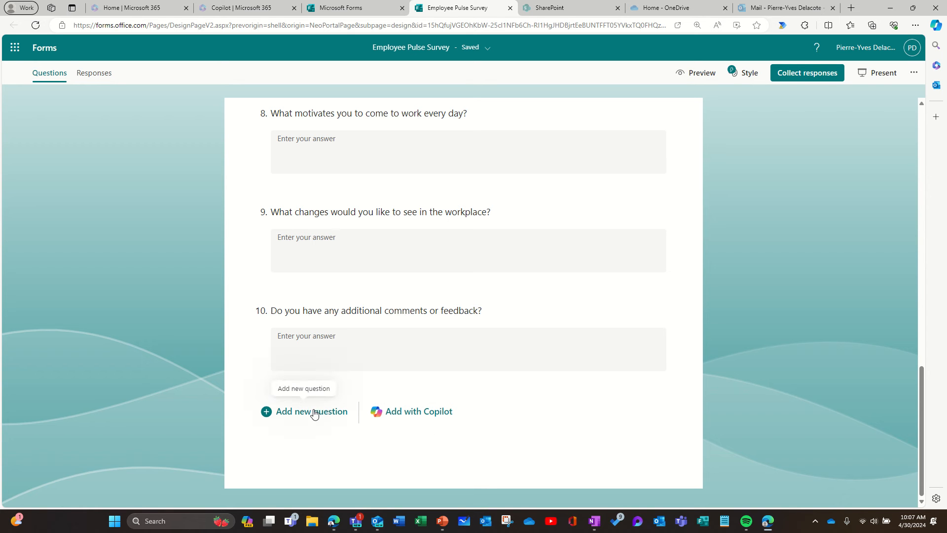
# Have Copilot suggest extra questions after question 10 with Inspire me, and add the suggested questions to the survey
pyautogui.click(428, 412)
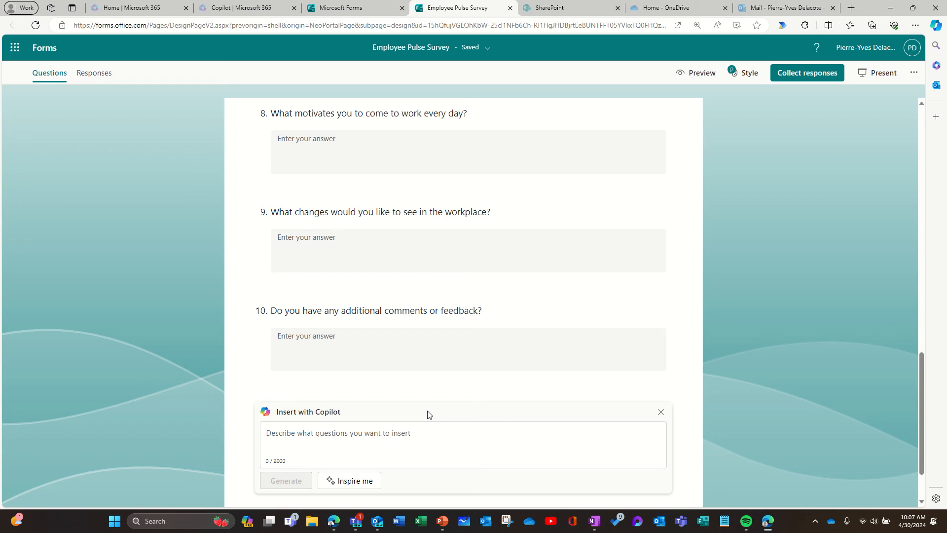
pyautogui.click(375, 438)
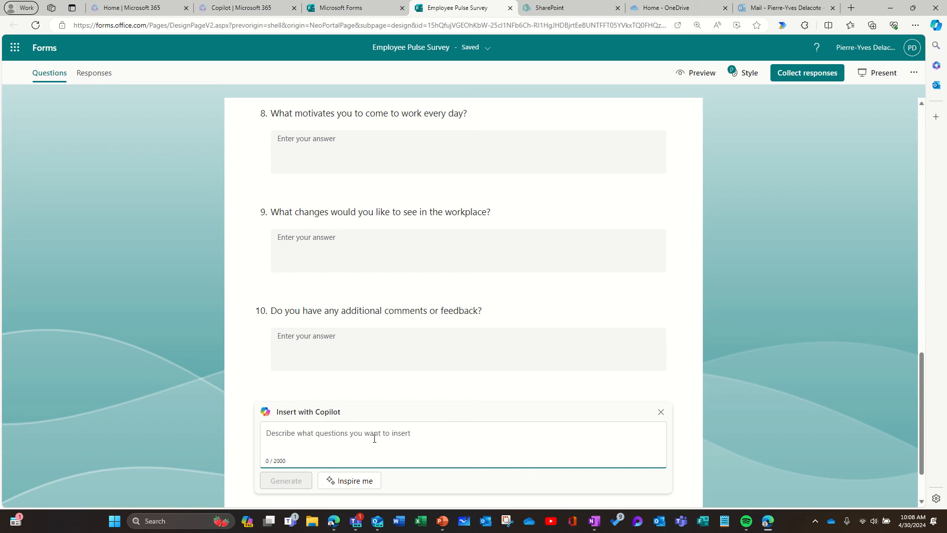
pyautogui.click(365, 482)
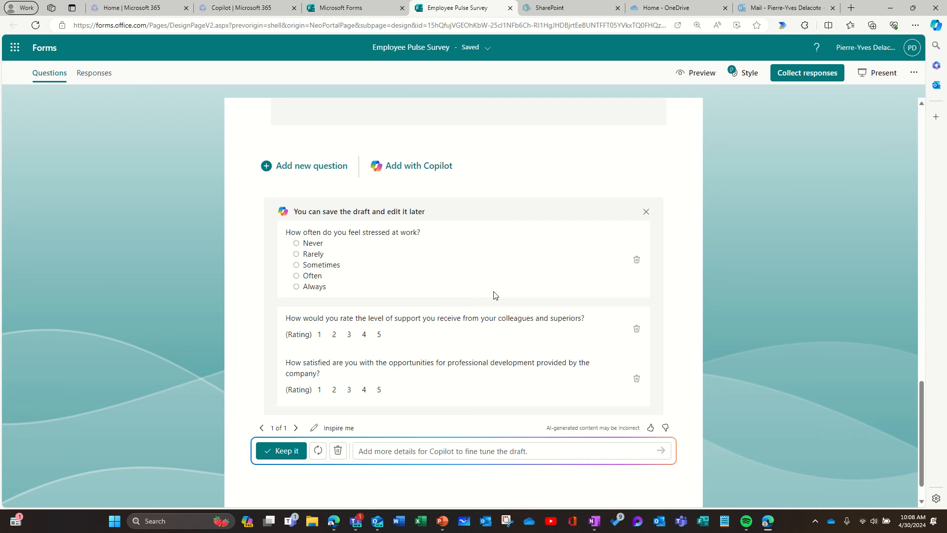
pyautogui.scroll(-1, 427, 274)
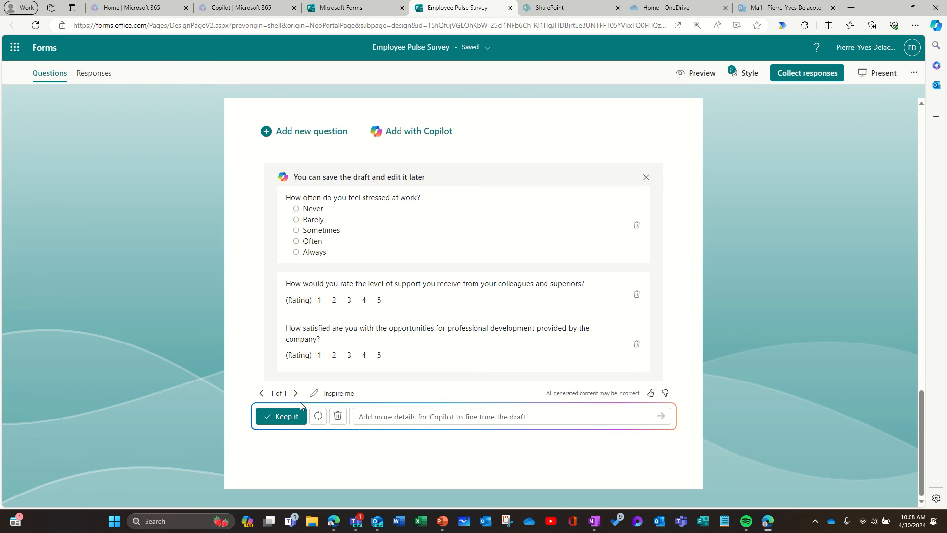
pyautogui.click(288, 419)
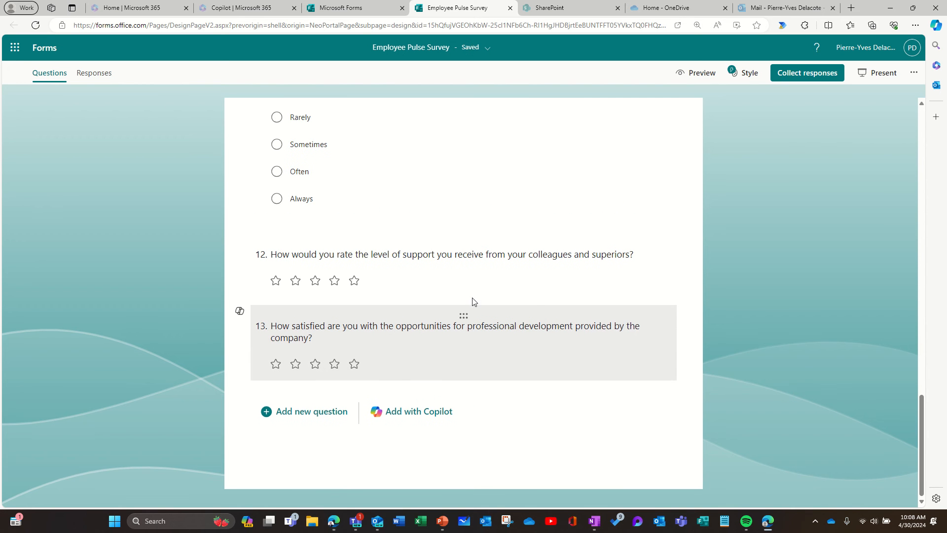
# Generate and keep a Copilot question after question 13 using the prompt "Add a question about employees satisfaction regarding M365 end-user training"
pyautogui.click(427, 415)
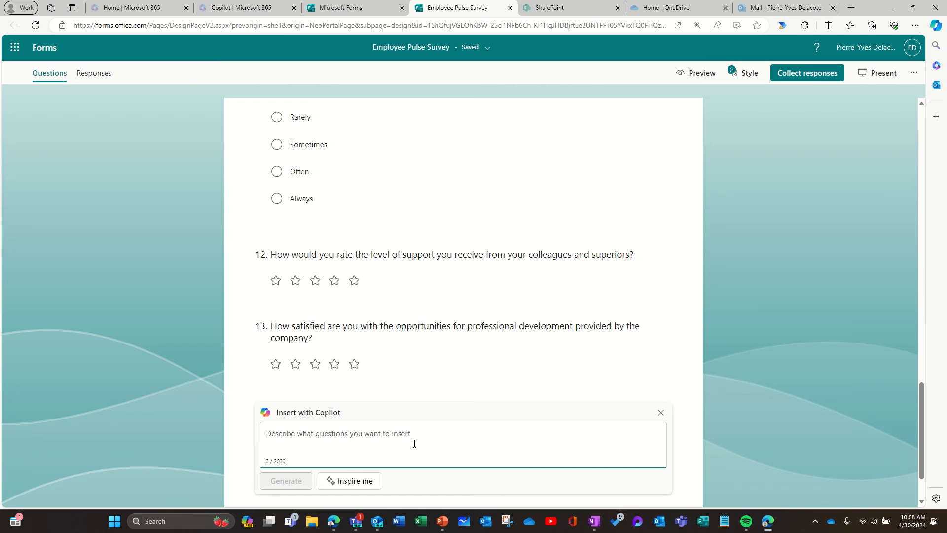
pyautogui.click(414, 443)
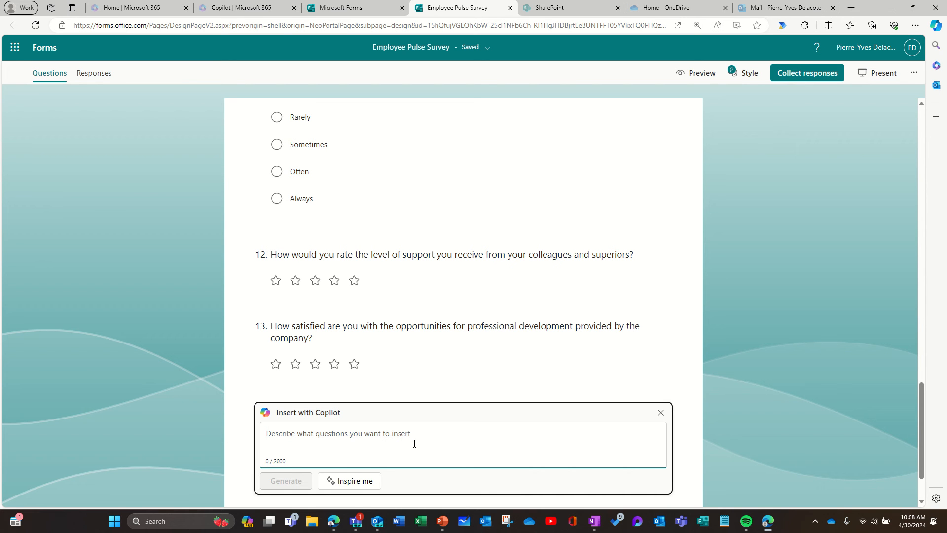
pyautogui.click(420, 445)
pyautogui.write('Add')
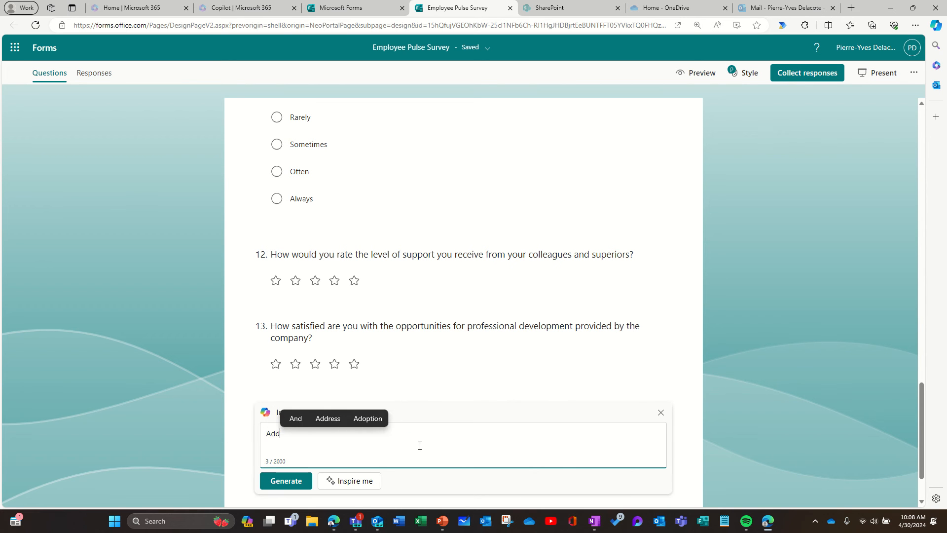
pyautogui.write(' a question')
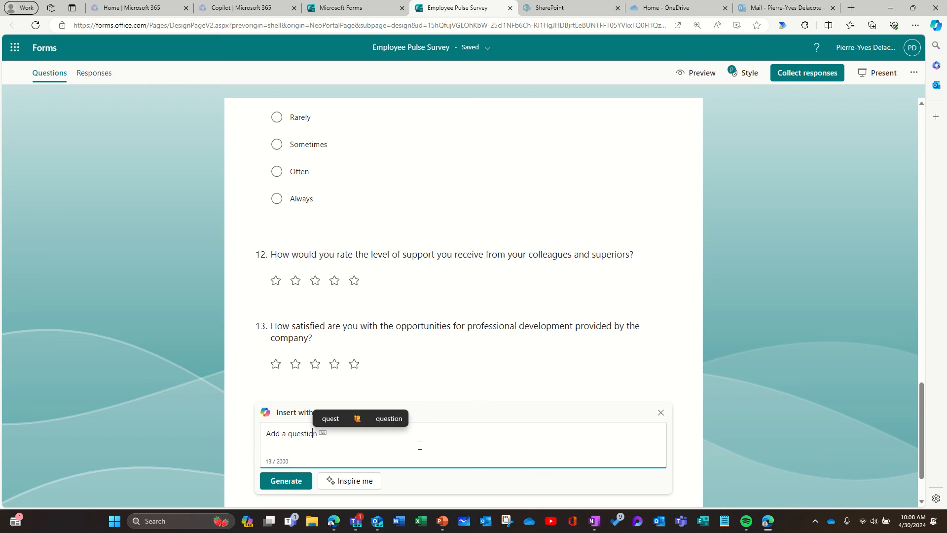
pyautogui.write(' about ')
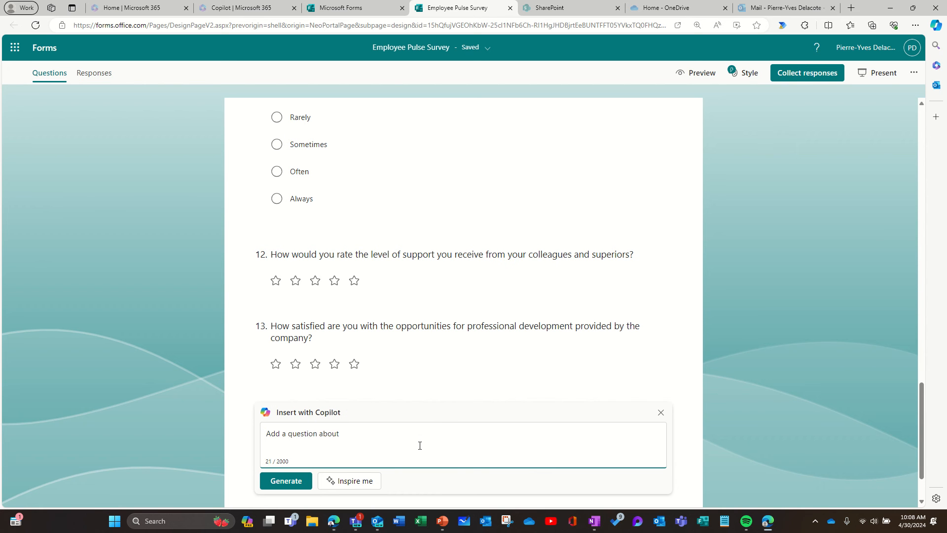
pyautogui.write('emp')
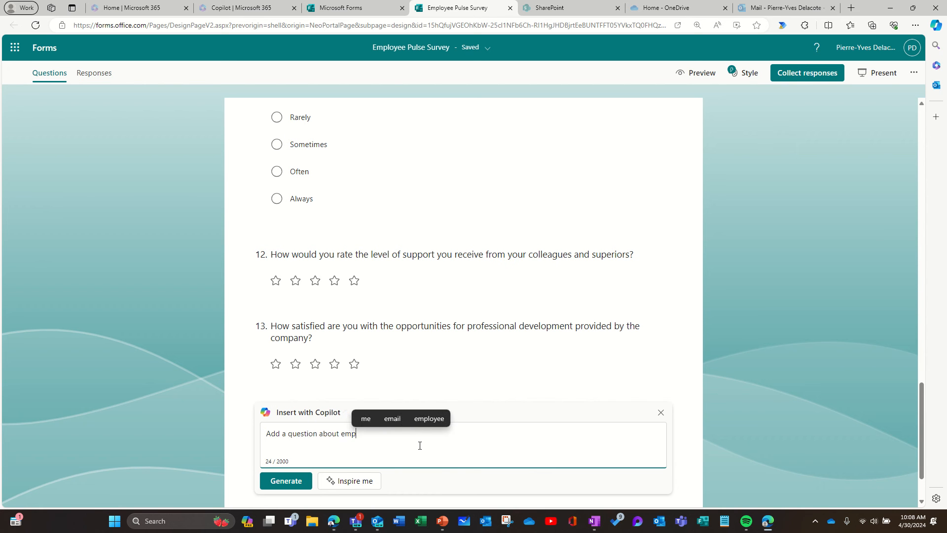
pyautogui.write('loyees s')
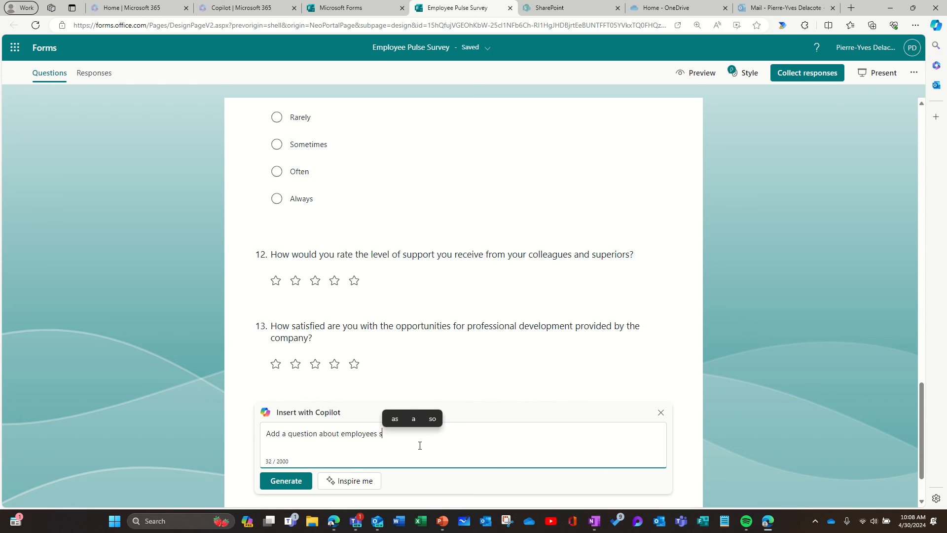
pyautogui.write('atisfact')
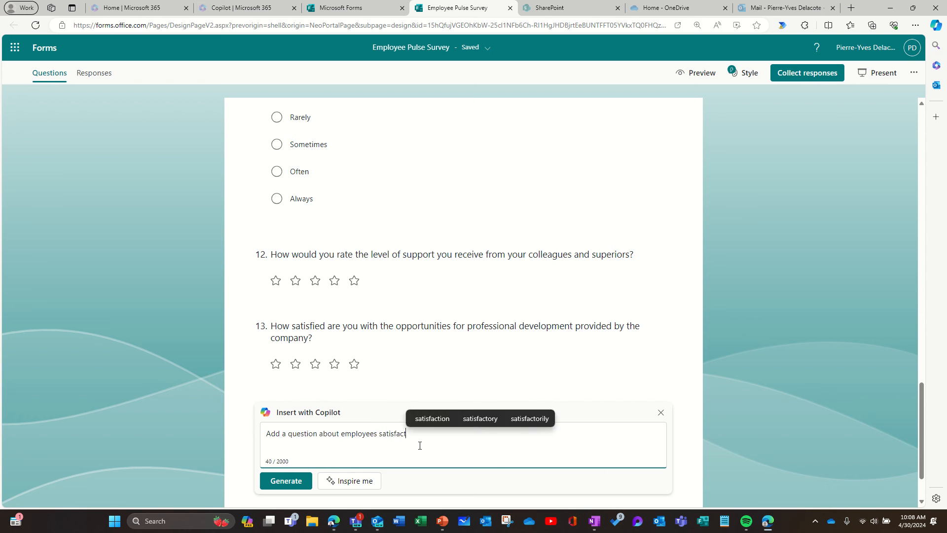
pyautogui.write('ion regard')
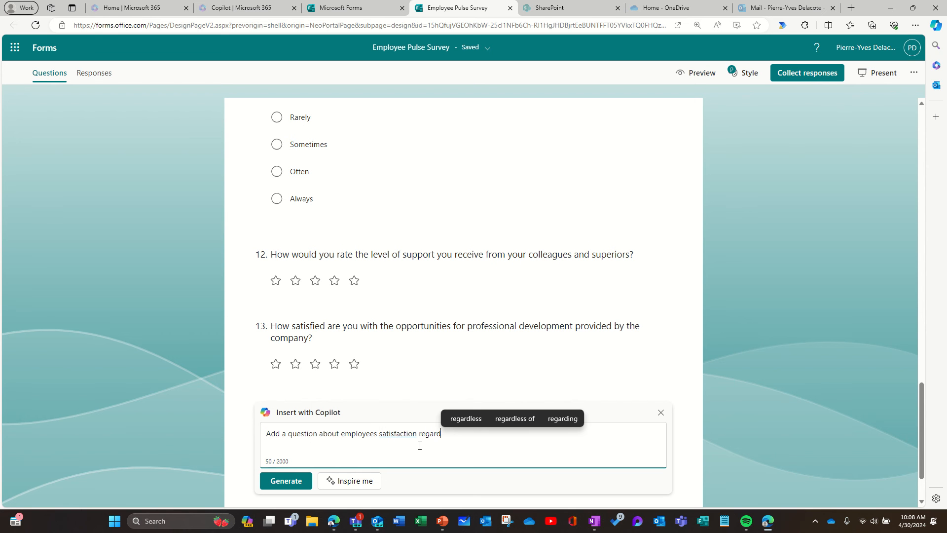
pyautogui.write('ing ')
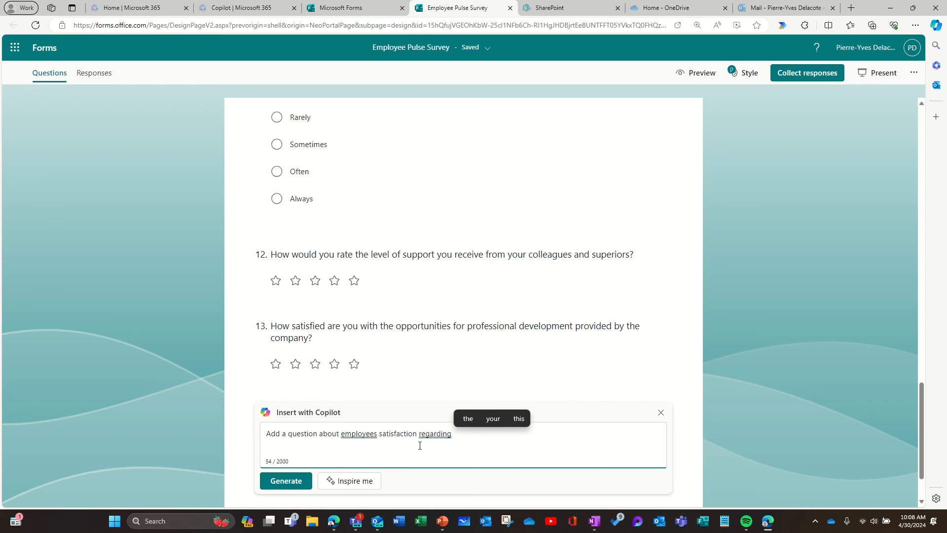
pyautogui.write('M365 tra')
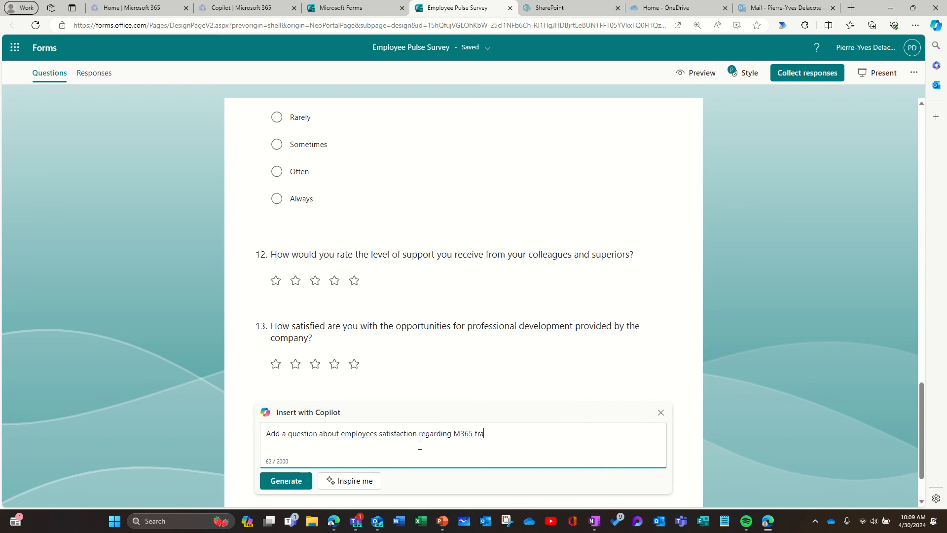
pyautogui.write('iningend-user')
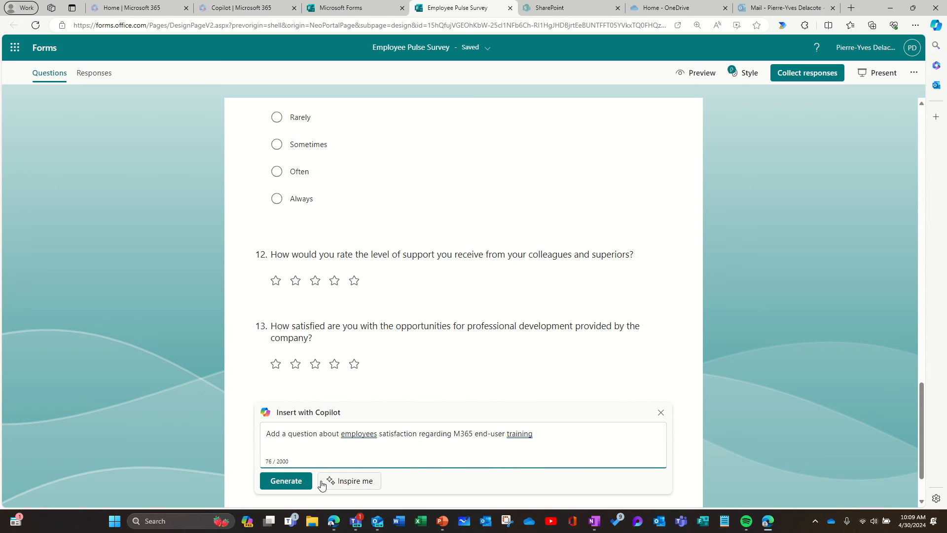
pyautogui.click(291, 483)
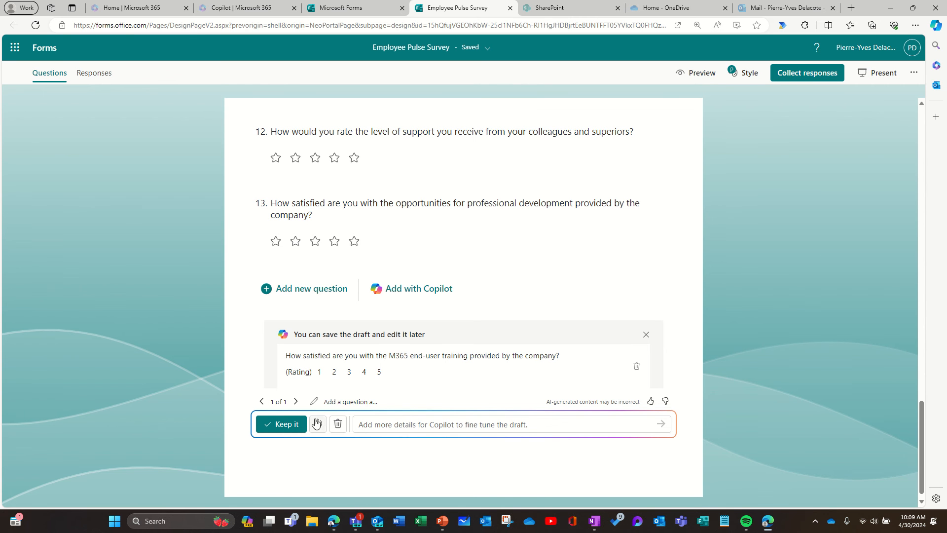
pyautogui.click(291, 425)
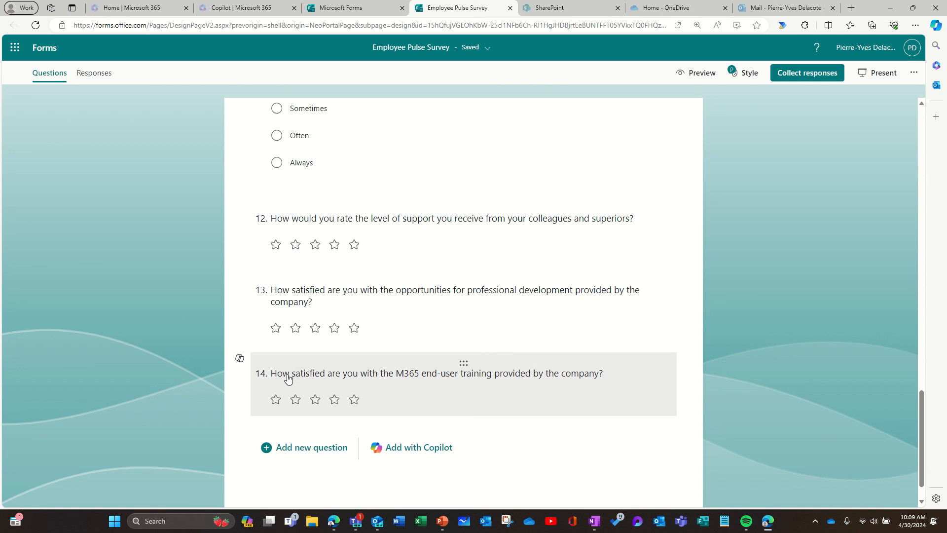
# Rewrite question 14 with Copilot and replace it with "How satisfied are you with the Microsoft 365 training provided by the company?"
pyautogui.click(240, 360)
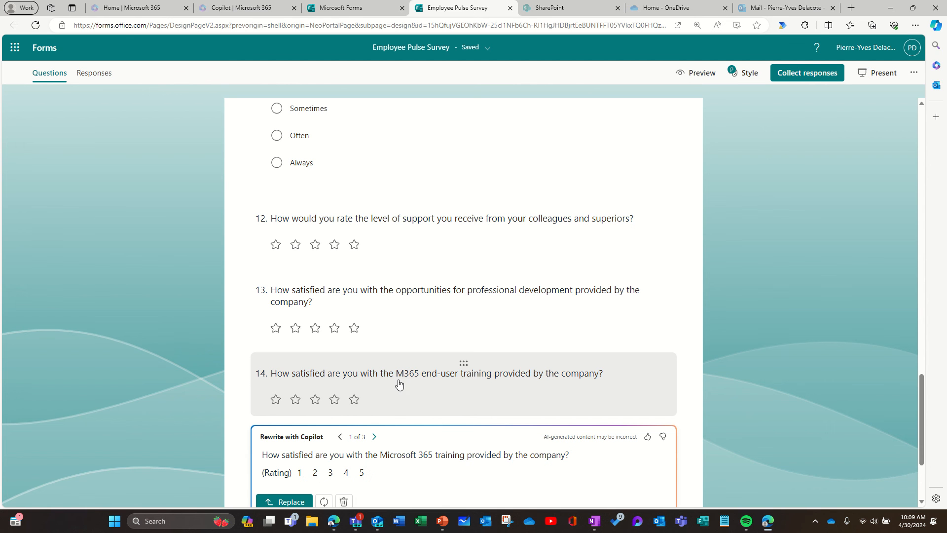
pyautogui.moveTo(248, 294)
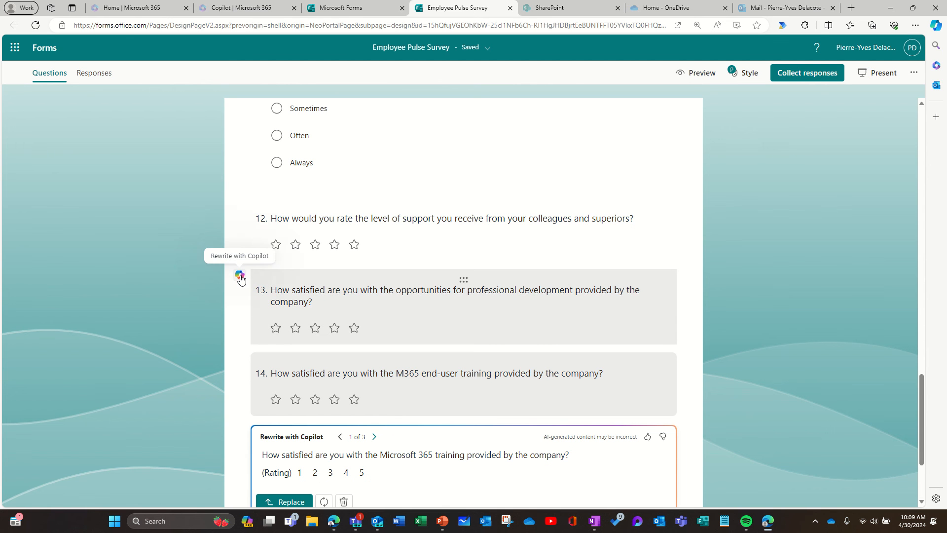
pyautogui.scroll(-1, 445, 444)
pyautogui.scroll(-1, 445, 445)
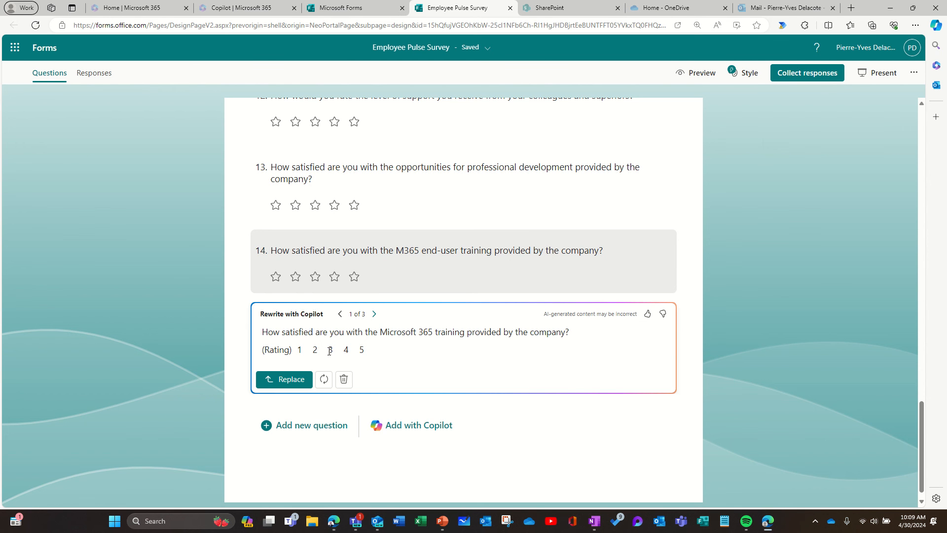
pyautogui.click(296, 380)
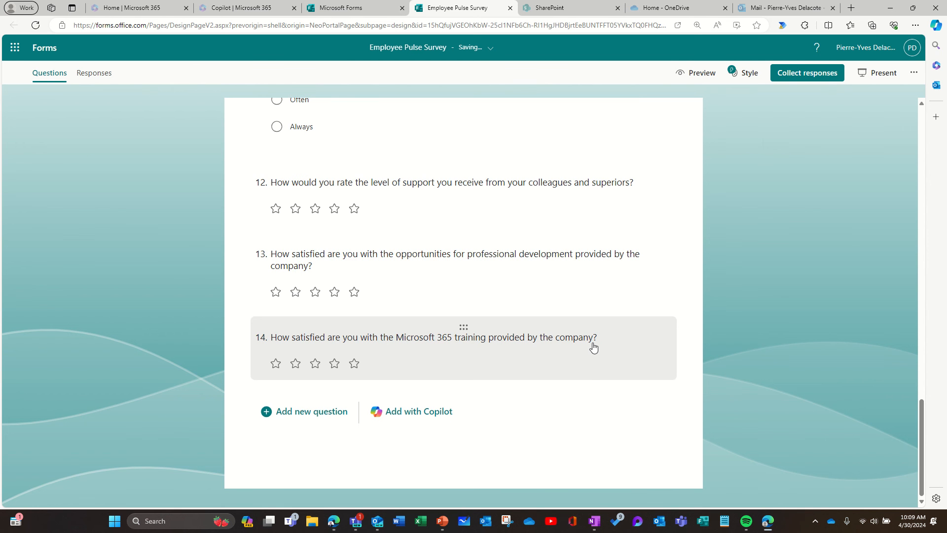
# Request Copilot rewrites of the survey's title and description and compare the three suggested drafts
pyautogui.scroll(5, 582, 339)
pyautogui.scroll(15, 570, 339)
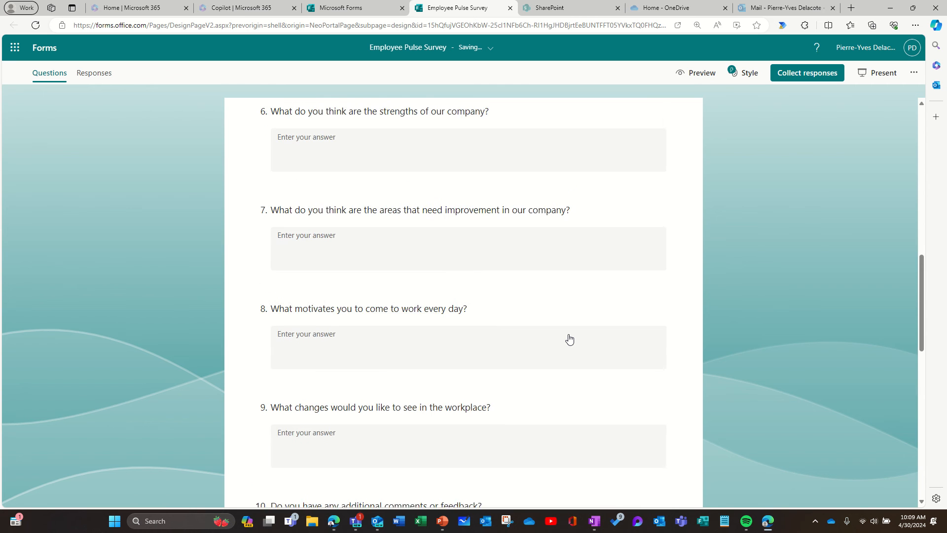
pyautogui.scroll(3, 570, 340)
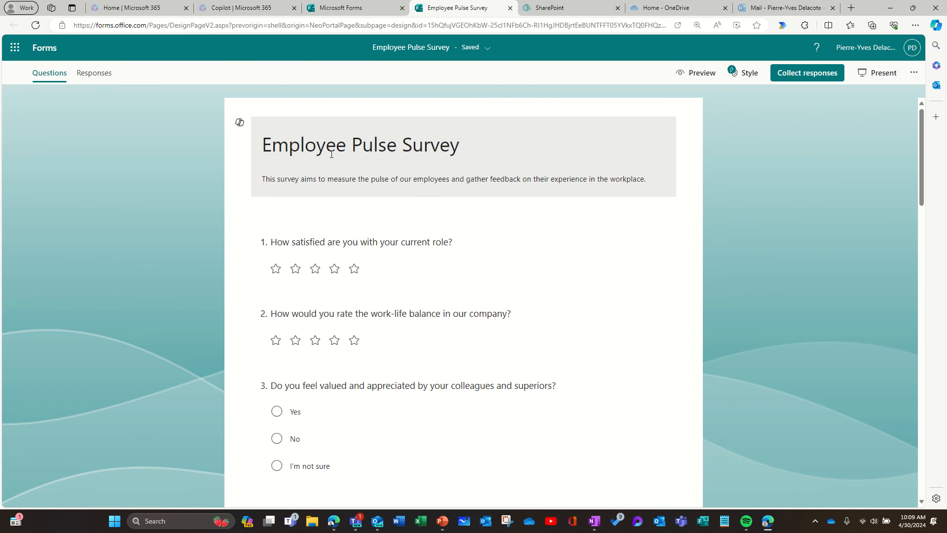
pyautogui.click(239, 123)
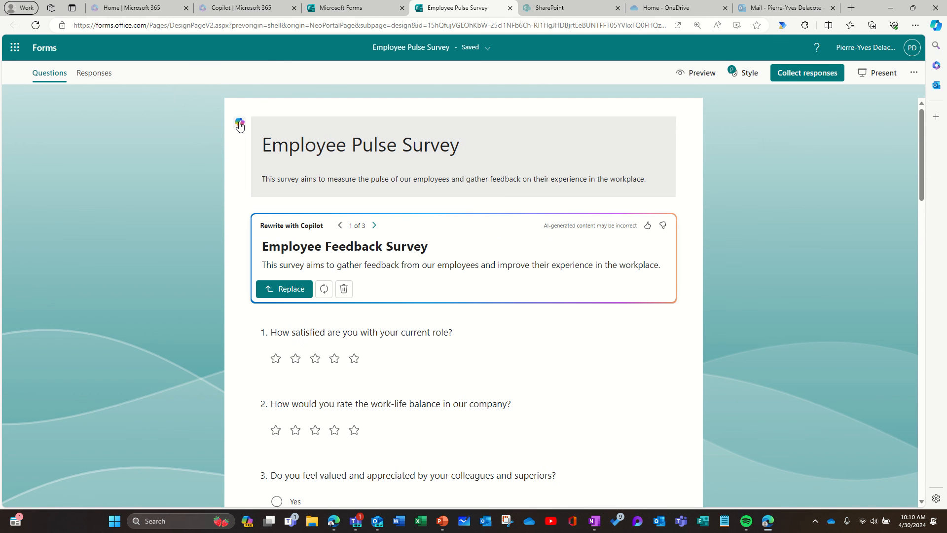
pyautogui.click(374, 226)
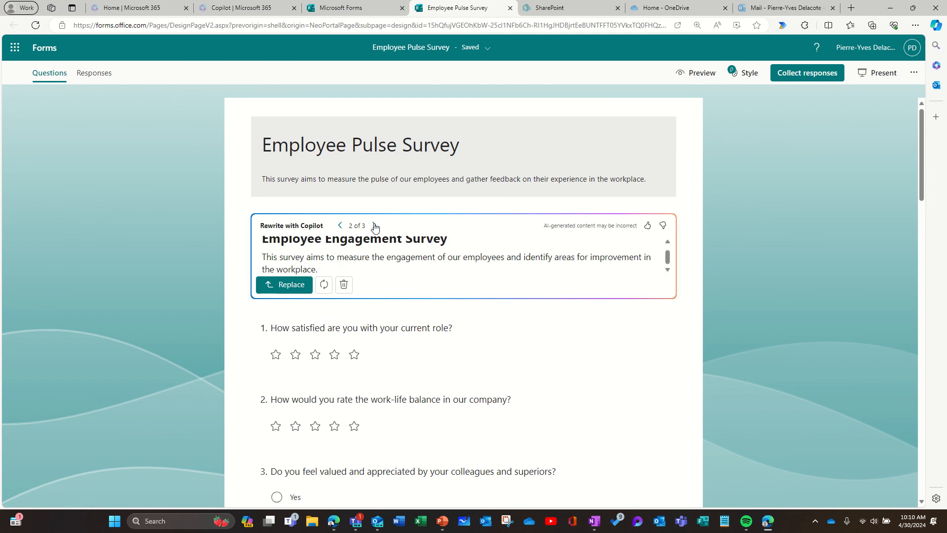
pyautogui.click(374, 226)
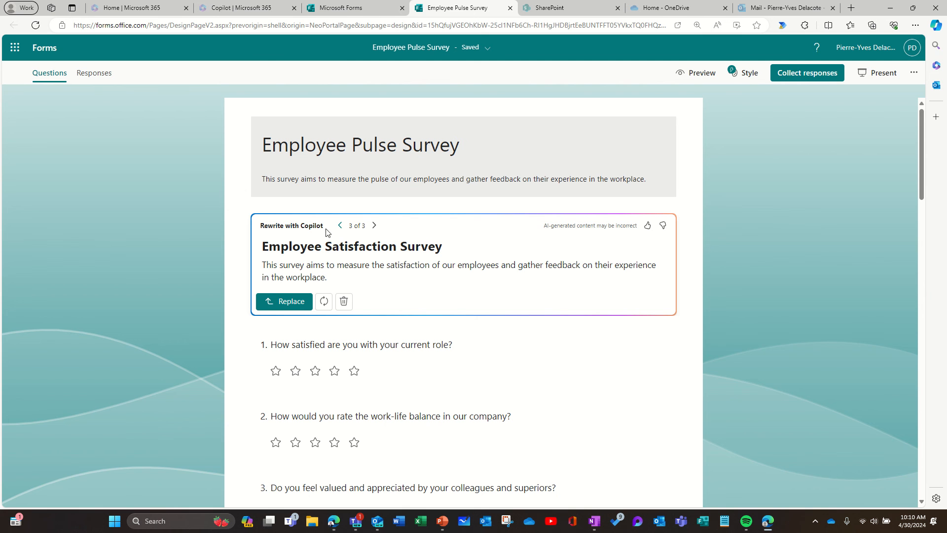
pyautogui.click(342, 227)
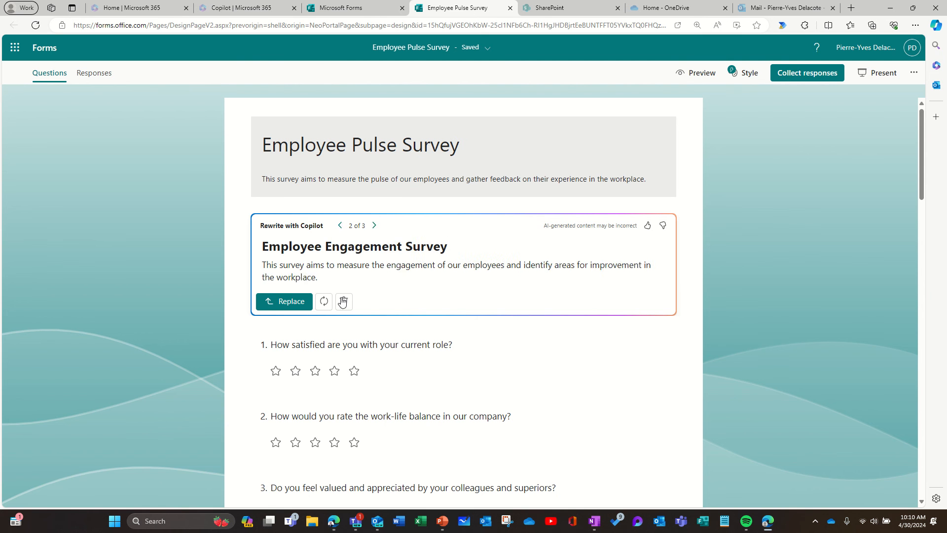
# Regenerate the title drafts and replace the survey heading with the sixth draft, "Employee Satisfaction Survey", including its description
pyautogui.click(324, 301)
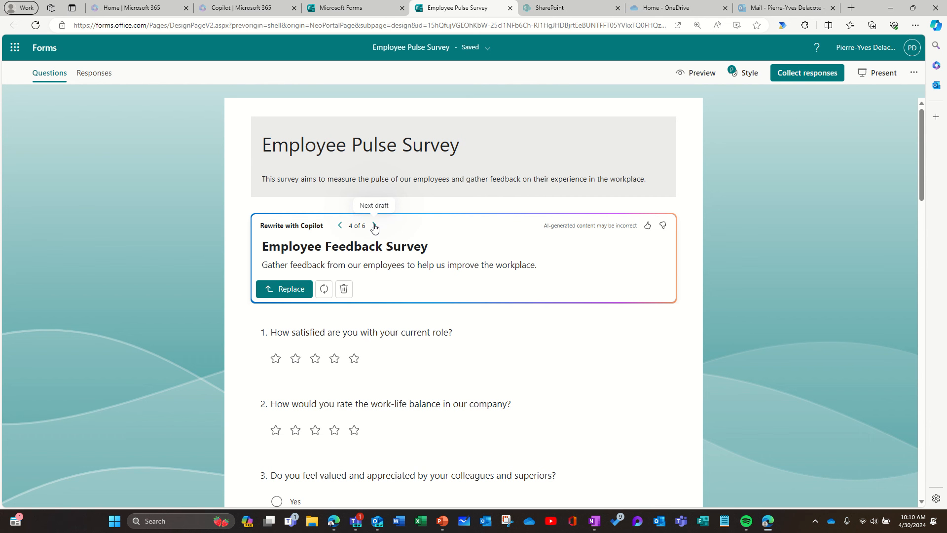
pyautogui.click(374, 226)
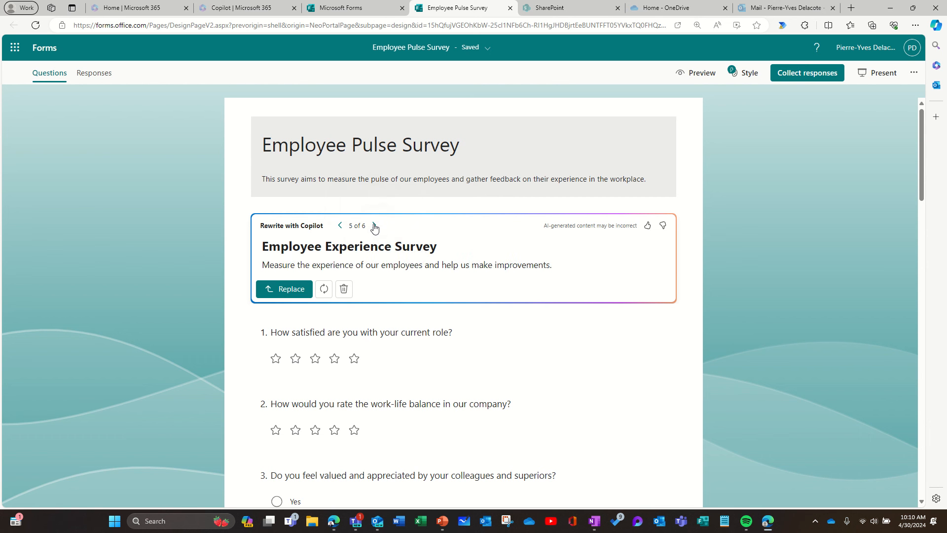
pyautogui.click(375, 226)
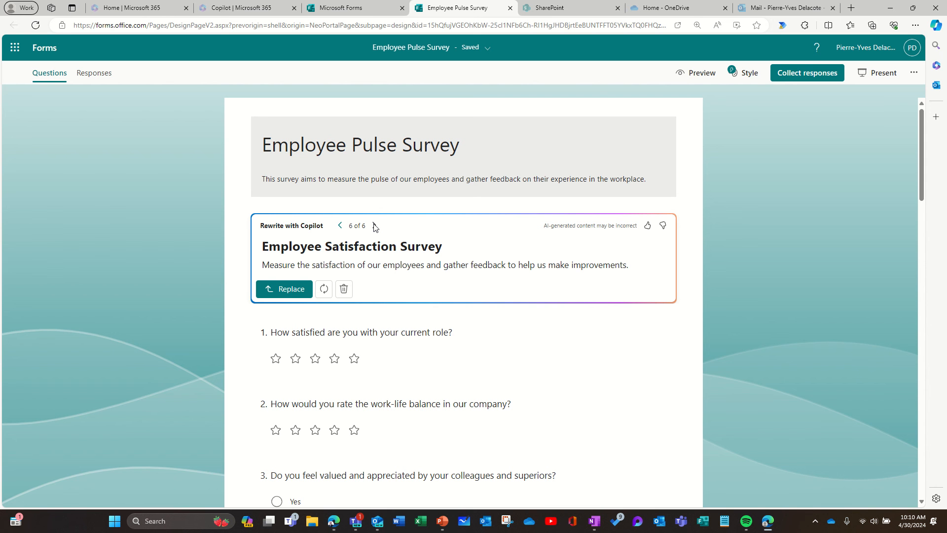
pyautogui.click(296, 290)
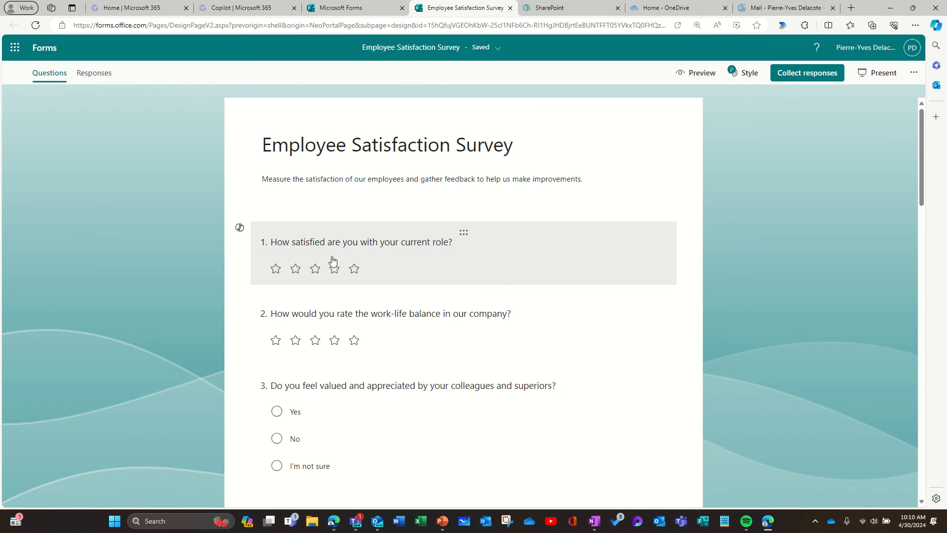
pyautogui.scroll(-20, 358, 250)
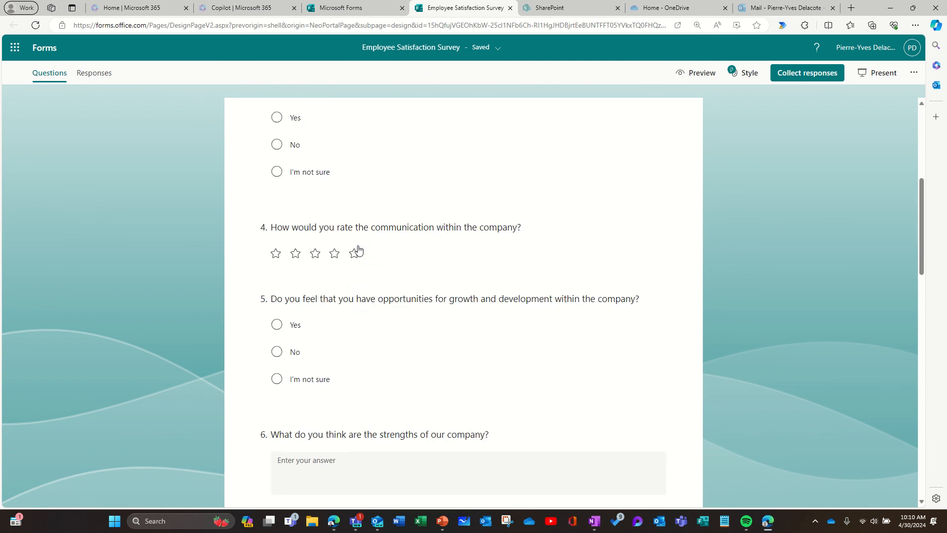